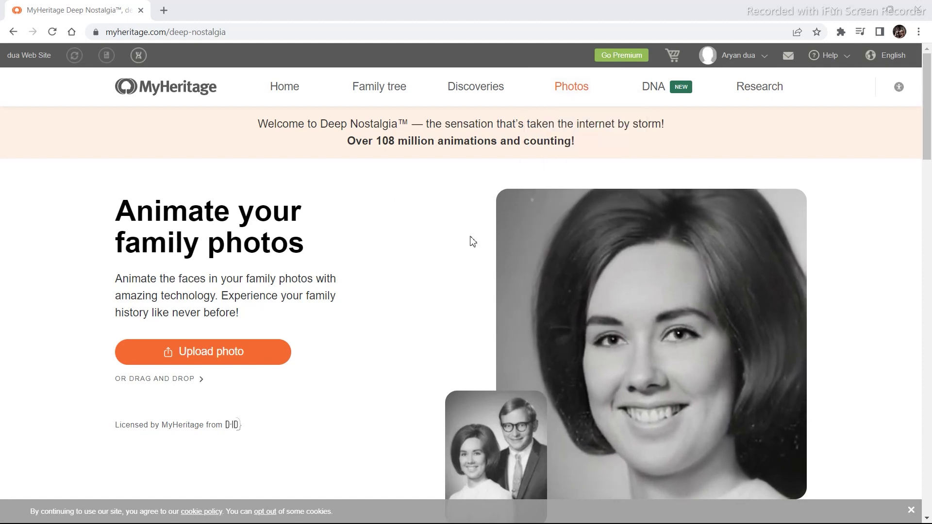
Upload the beach portrait from Downloads on the Animate photos page
{"action": "mouse_move", "coordinate": [558, 95]}
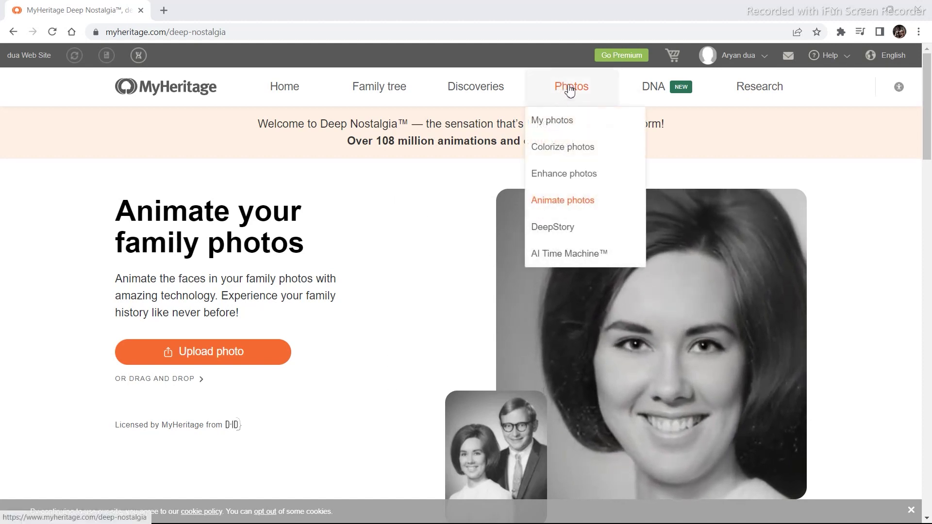
{"action": "left_click", "coordinate": [559, 206]}
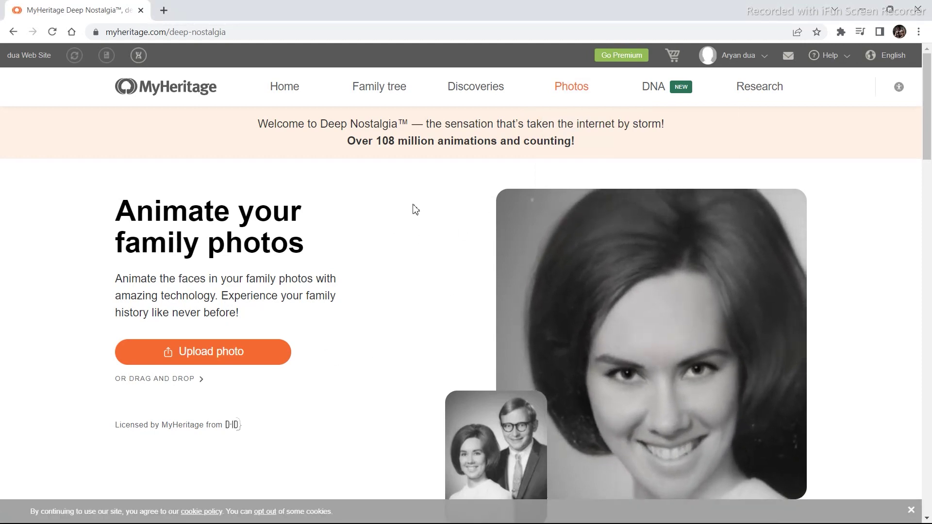
{"action": "left_click", "coordinate": [237, 354]}
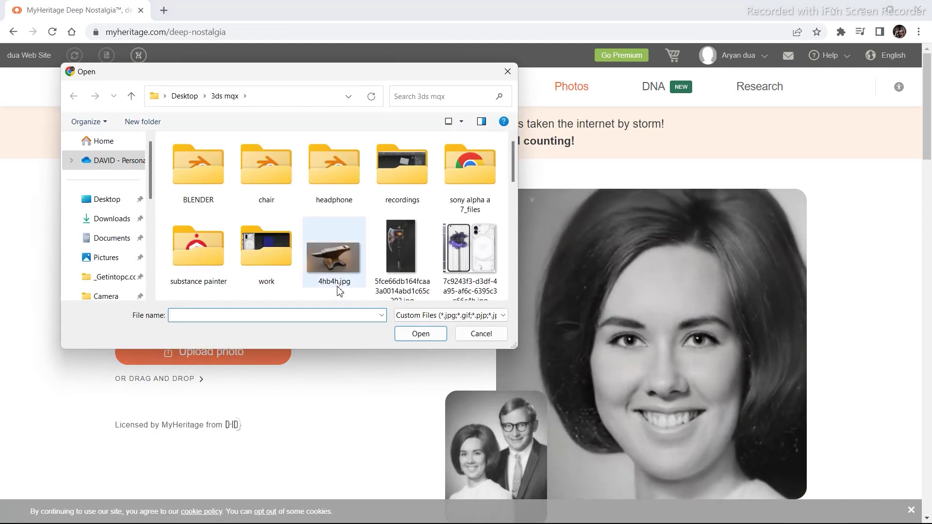
{"action": "left_click", "coordinate": [107, 219]}
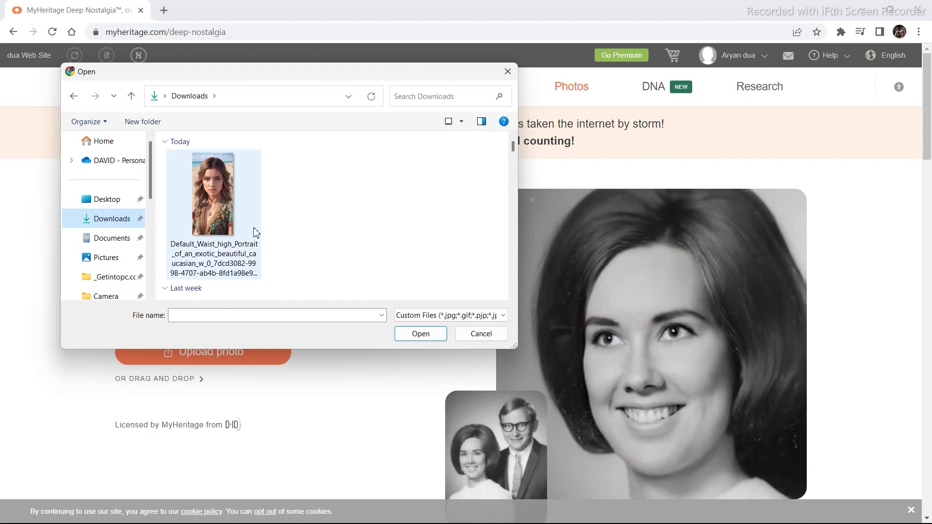
{"action": "double_click", "coordinate": [205, 233]}
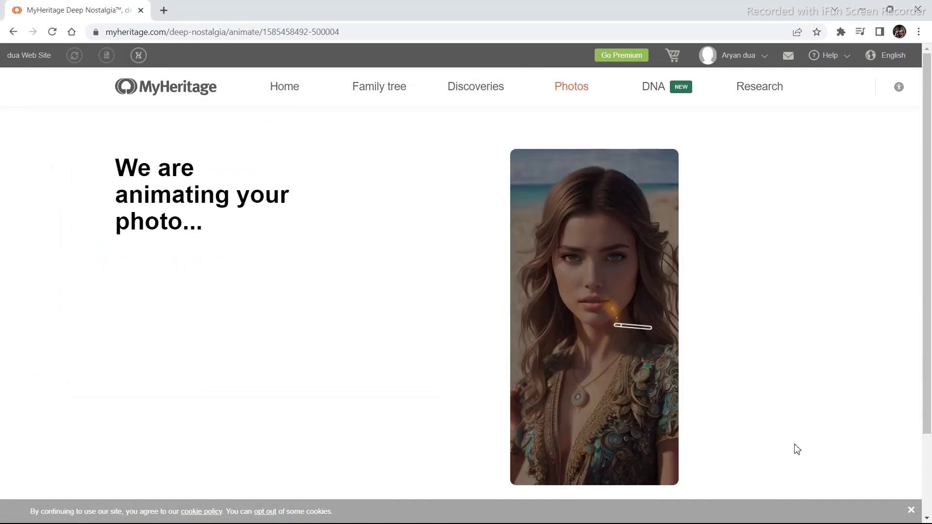
Scroll to the finished animated portrait once 'Your animated photo is ready!' appears
{"action": "left_click_drag", "start_coordinate": [797, 449], "coordinate": [804, 516]}
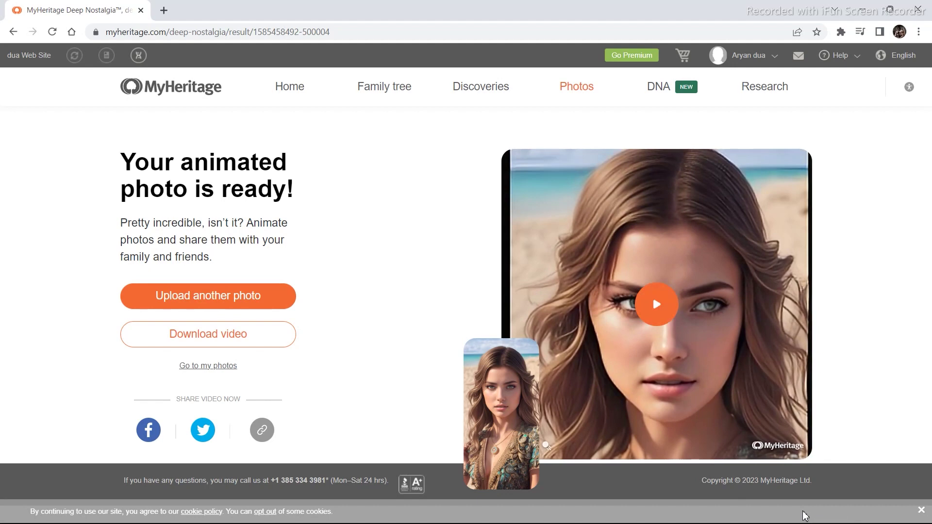
Open the DeepStory section from the Photos menu to reach the saved DeepStory
{"action": "mouse_move", "coordinate": [571, 89]}
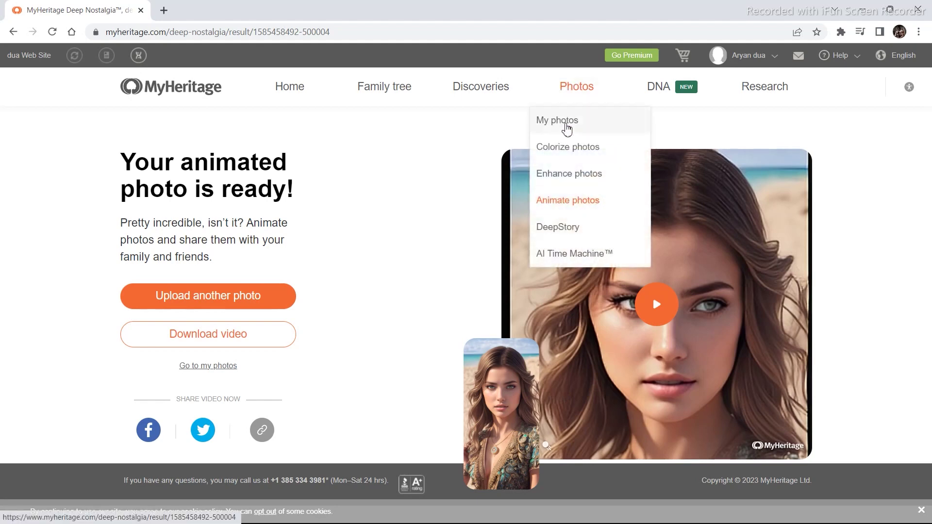
{"action": "left_click", "coordinate": [570, 232]}
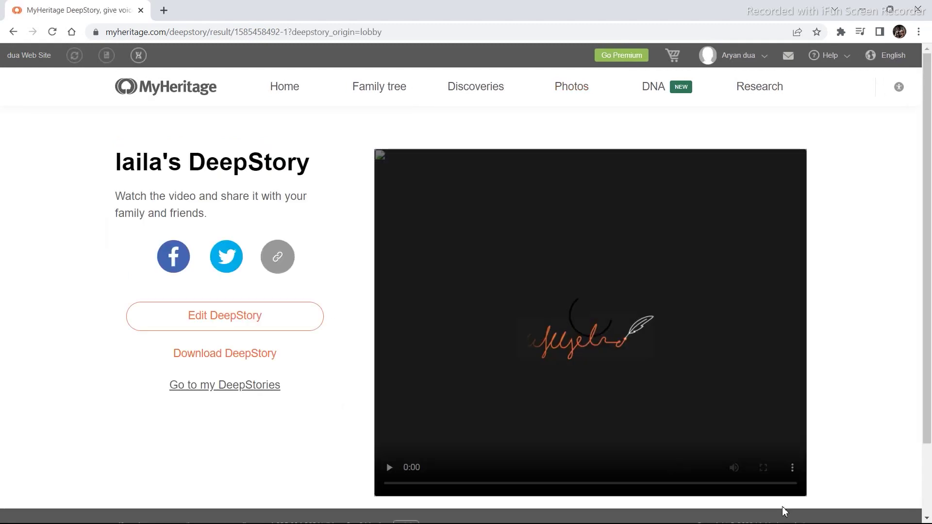
Play the saved DeepStory video and pause it at 0:42
{"action": "left_click", "coordinate": [591, 330]}
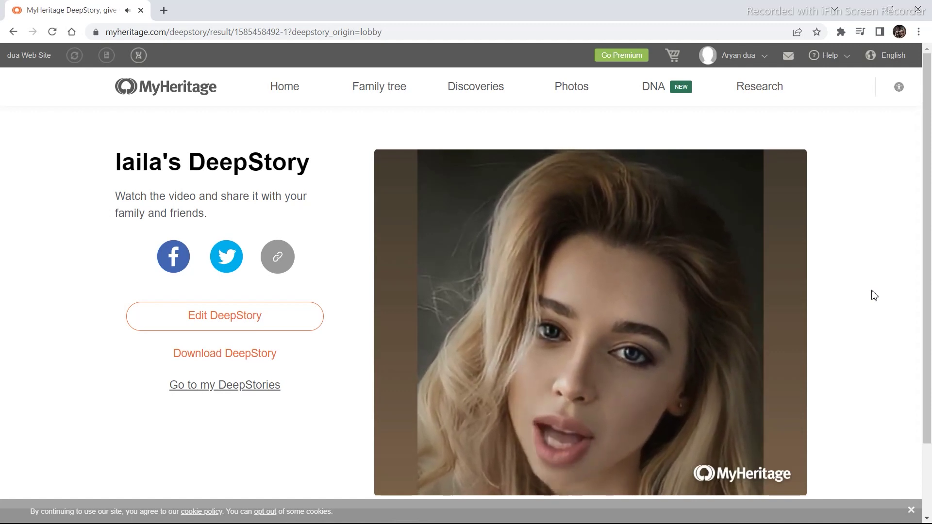
{"action": "mouse_move", "coordinate": [520, 416]}
{"action": "left_click", "coordinate": [597, 321]}
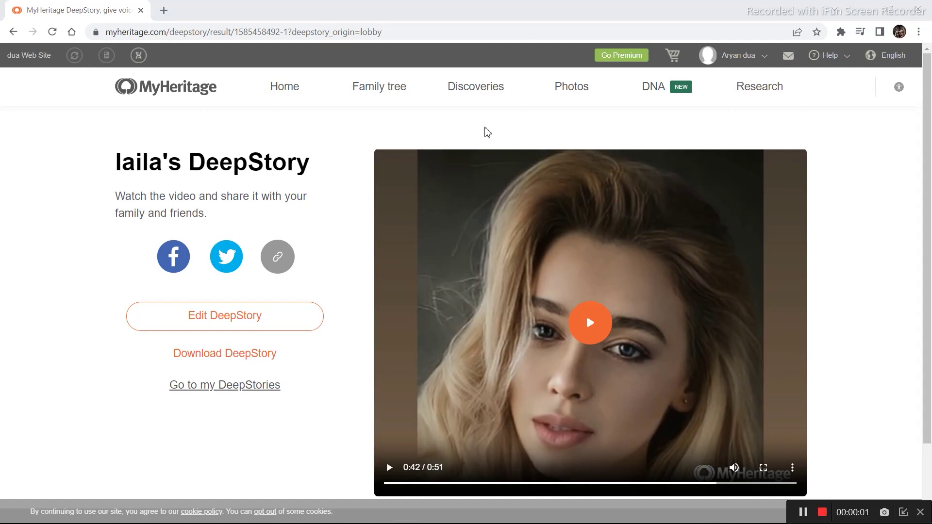
Upload the beach portrait from Downloads as the photo for a new DeepStory
{"action": "mouse_move", "coordinate": [586, 91]}
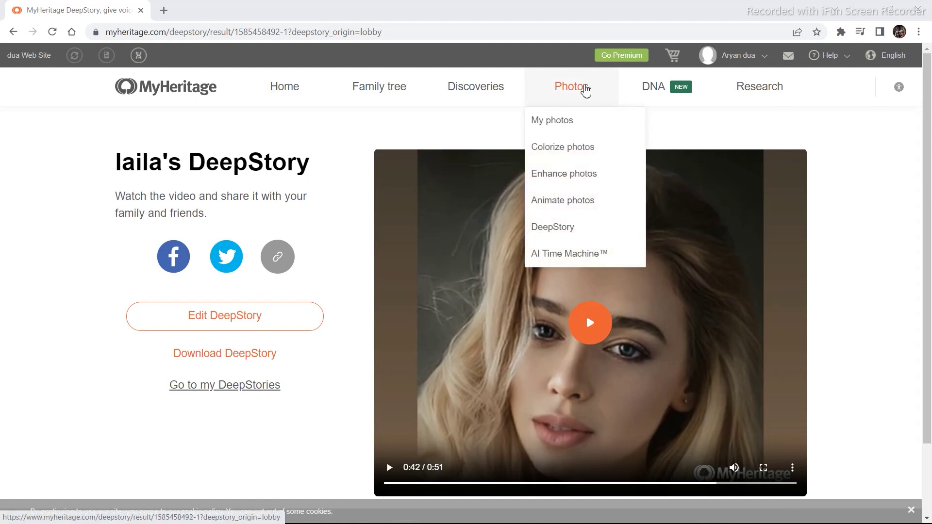
{"action": "left_click", "coordinate": [570, 233]}
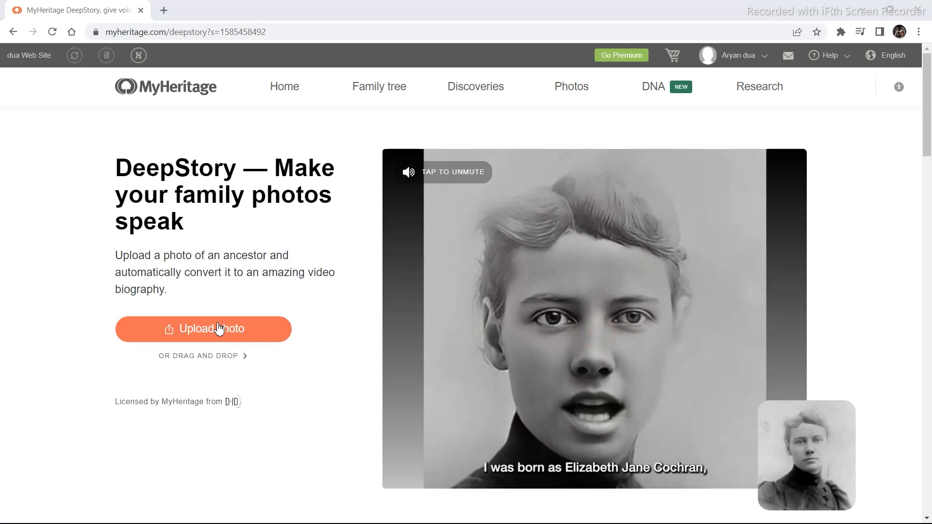
{"action": "left_click", "coordinate": [219, 328]}
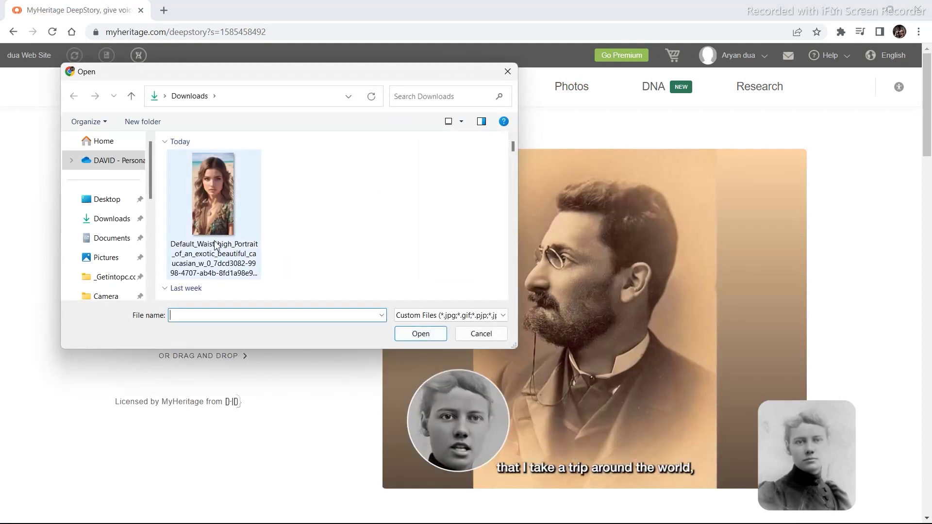
{"action": "double_click", "coordinate": [196, 224]}
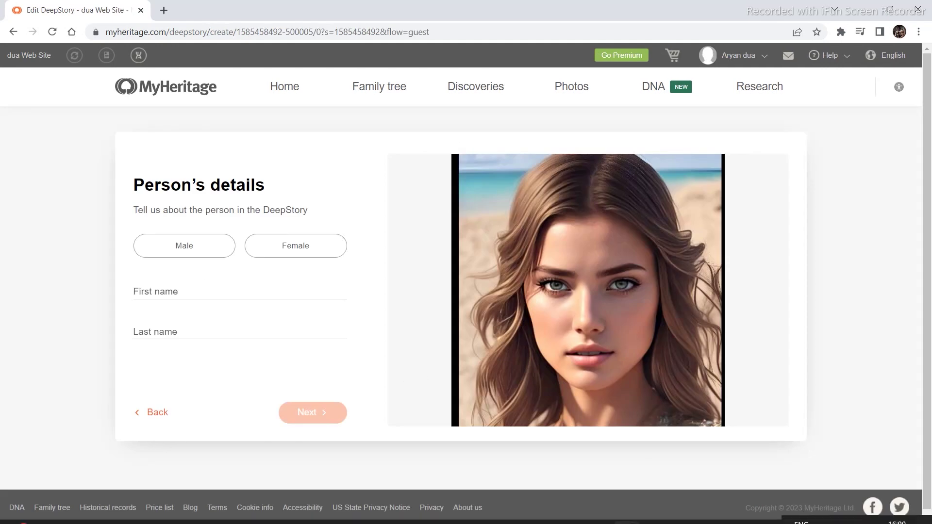
Enter the subject's first and last name, choose Female, and continue to the script
{"action": "mouse_move", "coordinate": [760, 513]}
{"action": "key", "text": "Tab"}
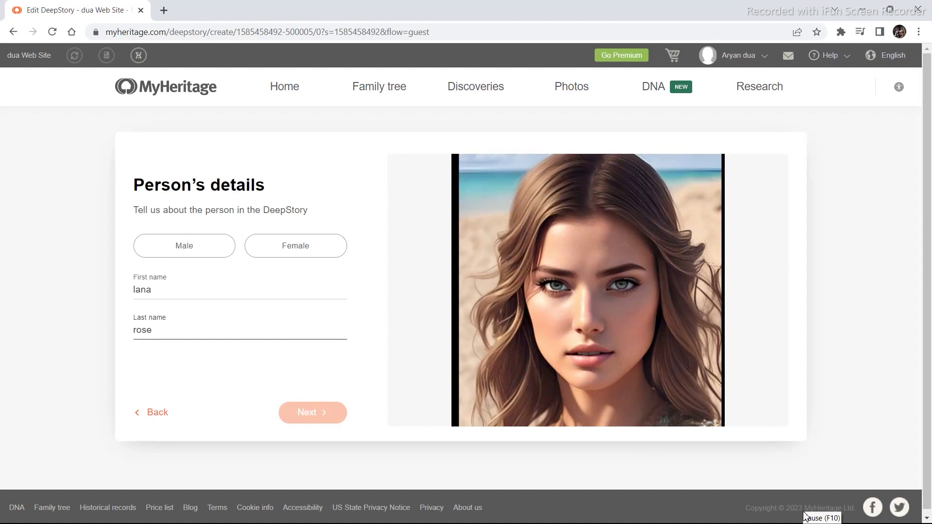
{"action": "left_click", "coordinate": [305, 259]}
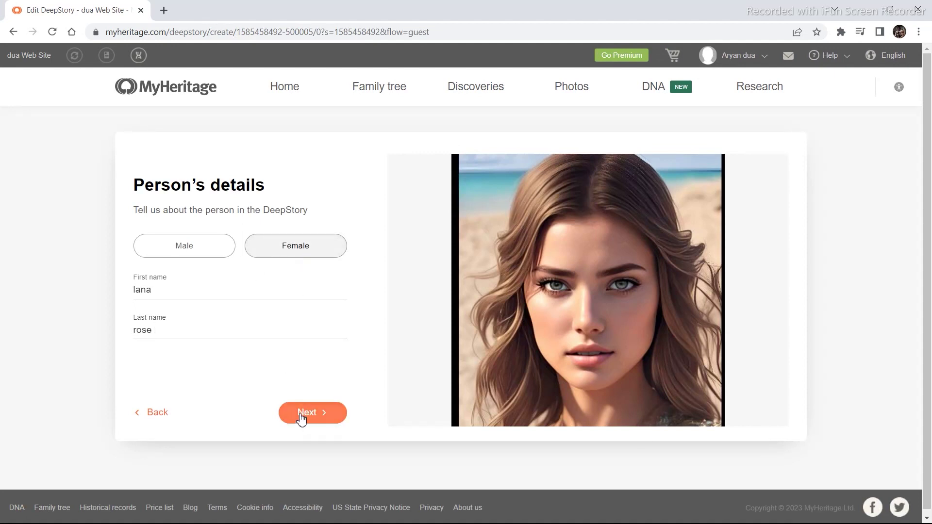
{"action": "left_click", "coordinate": [305, 416]}
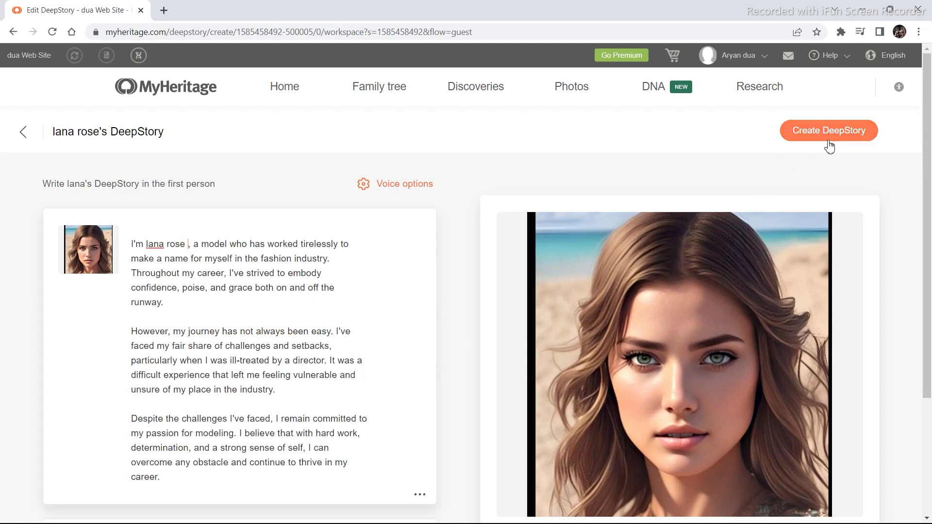
Generate the DeepStory video from the script, play it, and pause at 0:27
{"action": "left_click", "coordinate": [812, 138]}
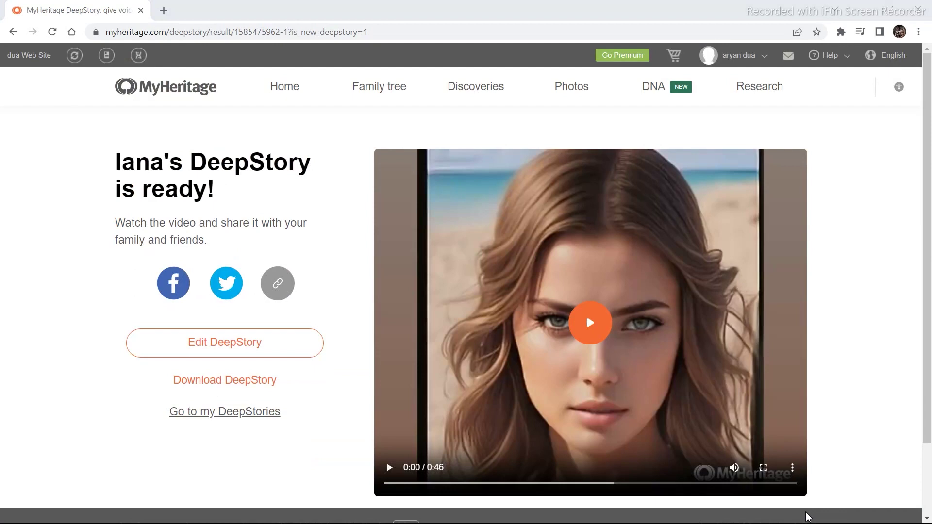
{"action": "left_click", "coordinate": [590, 324]}
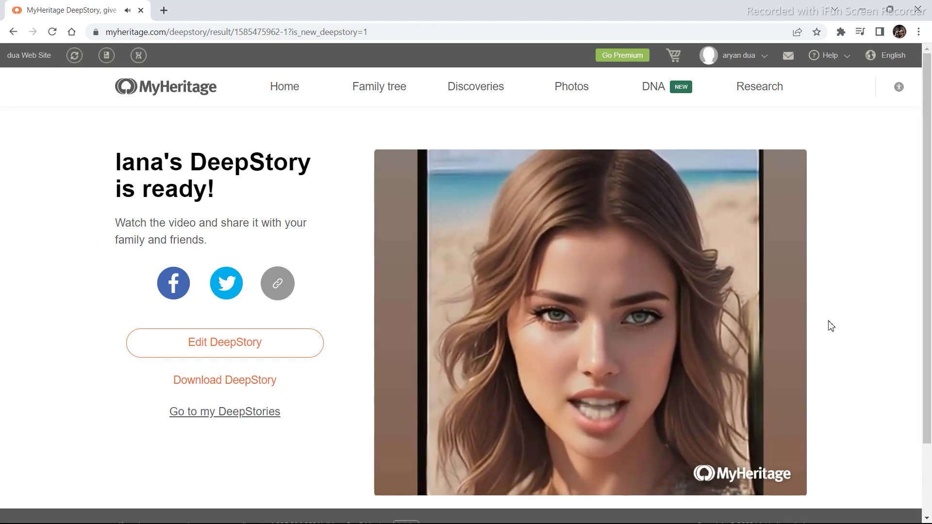
{"action": "mouse_move", "coordinate": [666, 343]}
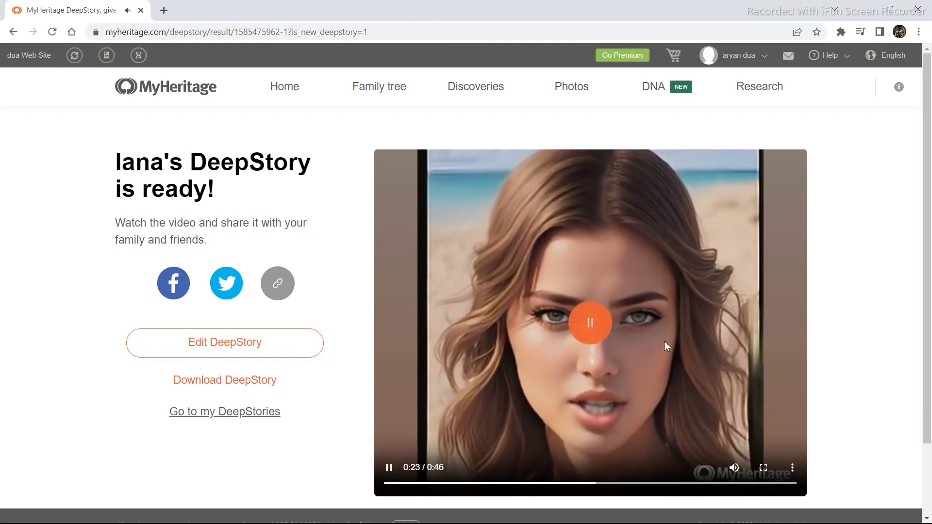
{"action": "left_click", "coordinate": [597, 332]}
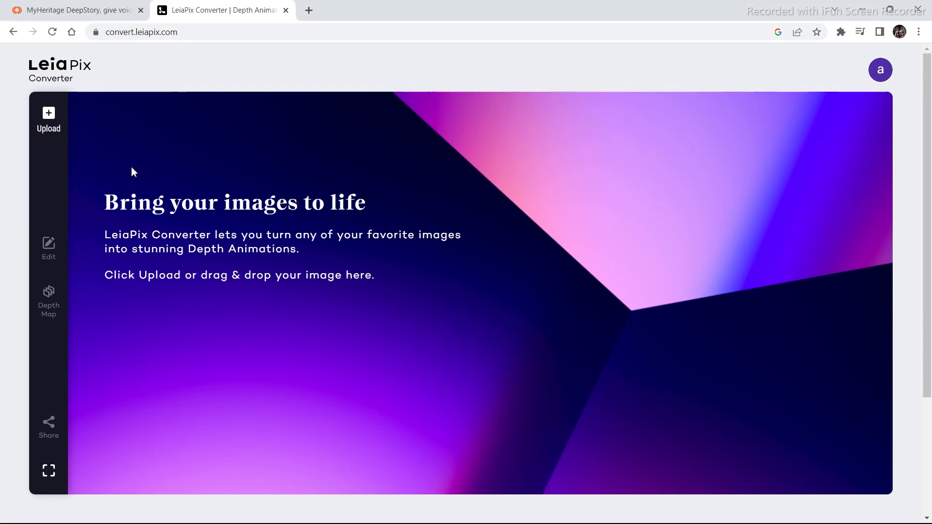
Upload the film-noir portrait of the woman in a black hat from Downloads
{"action": "left_click", "coordinate": [49, 121]}
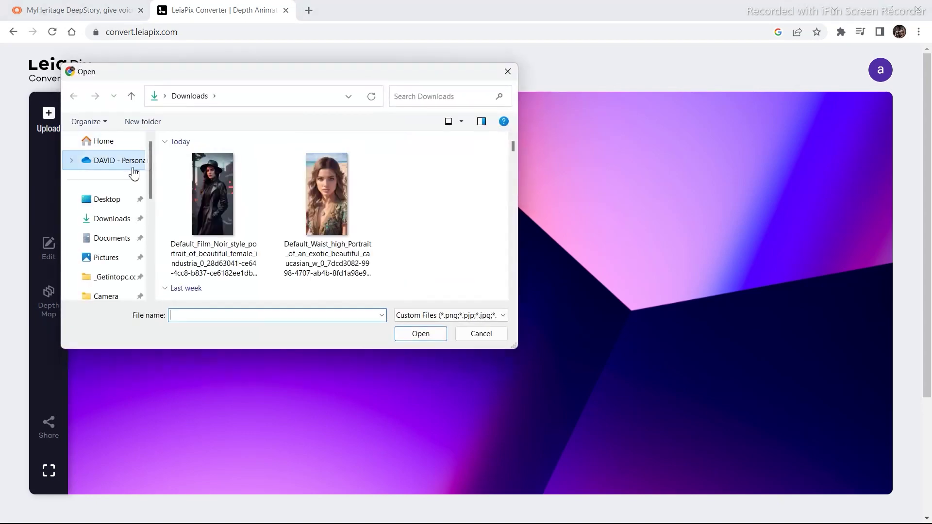
{"action": "left_click", "coordinate": [208, 193]}
{"action": "double_click", "coordinate": [207, 190]}
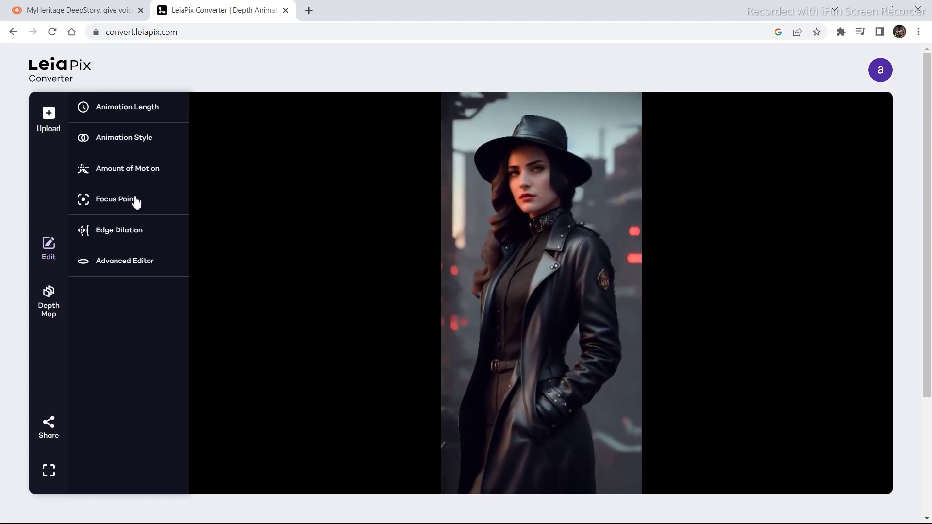
Set Animation Style to Vertical and Amount of Motion to Regular, then expand Focus Point
{"action": "left_click", "coordinate": [128, 144]}
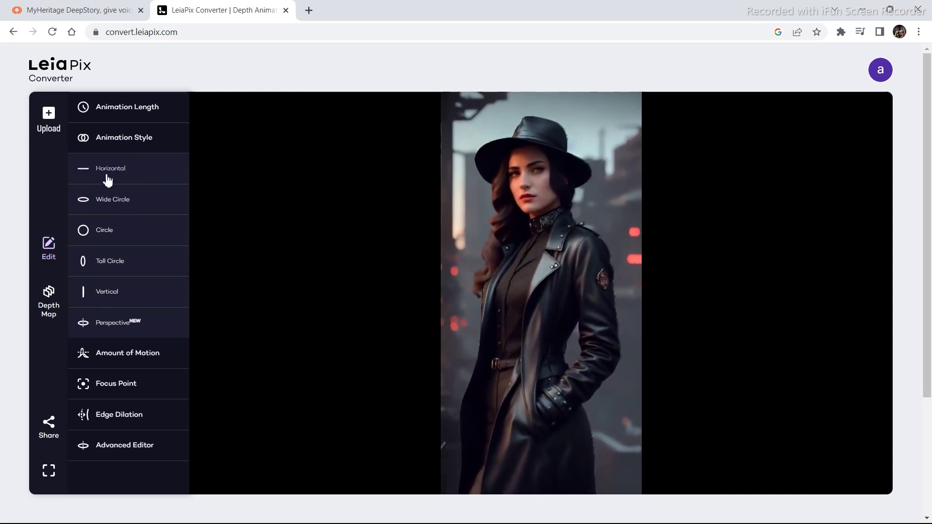
{"action": "left_click", "coordinate": [124, 296]}
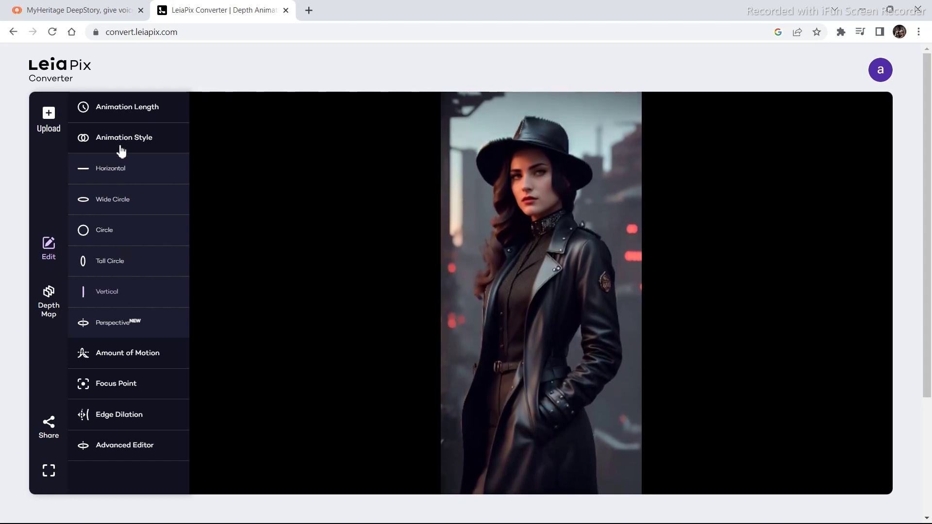
{"action": "left_click", "coordinate": [133, 356]}
{"action": "left_click", "coordinate": [123, 386]}
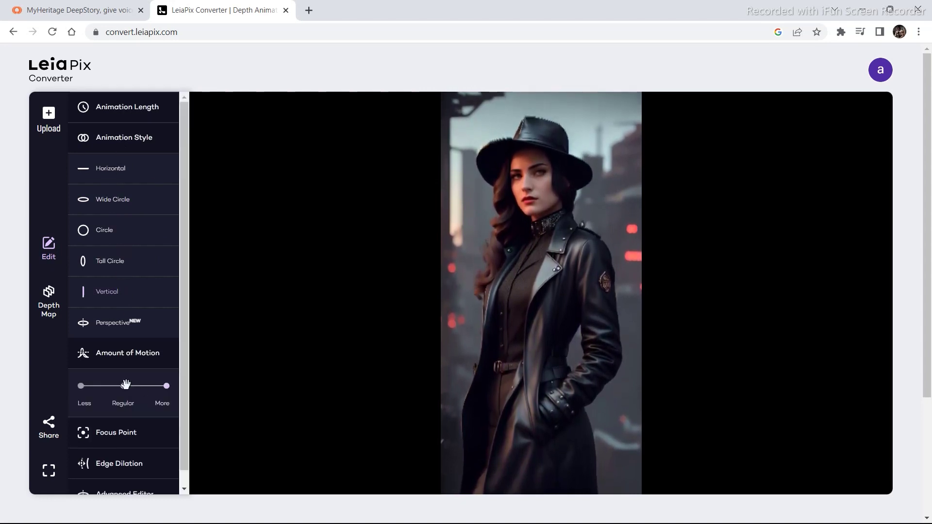
{"action": "left_click", "coordinate": [116, 433]}
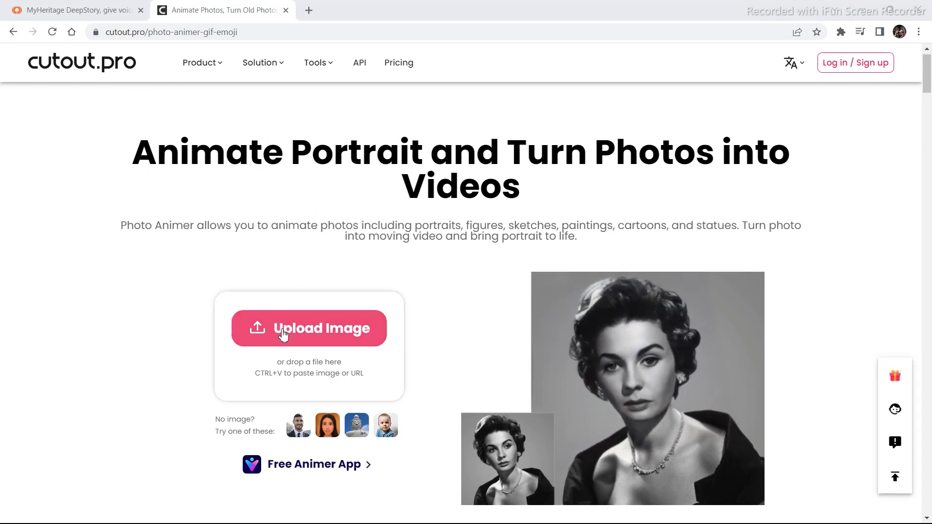
Upload the beach portrait to Photo Animer via Upload Image
{"action": "left_click", "coordinate": [313, 339]}
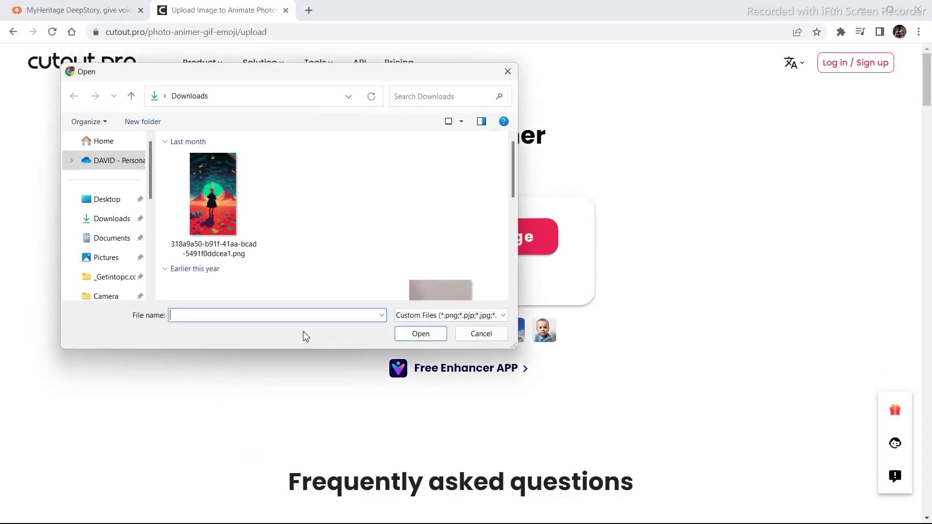
{"action": "double_click", "coordinate": [315, 191]}
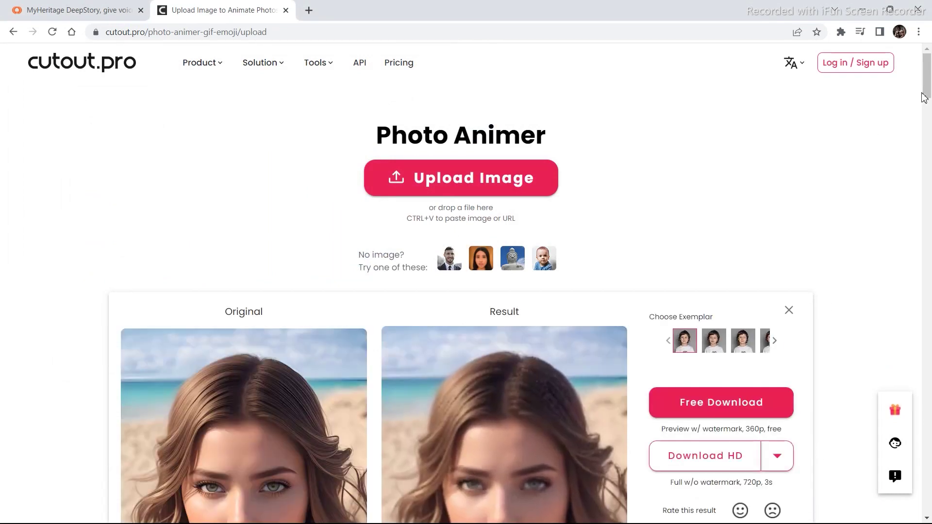
Browse the exemplar motions and re-animate the beach portrait with two different exemplars in turn
{"action": "left_click_drag", "start_coordinate": [927, 94], "coordinate": [928, 112]}
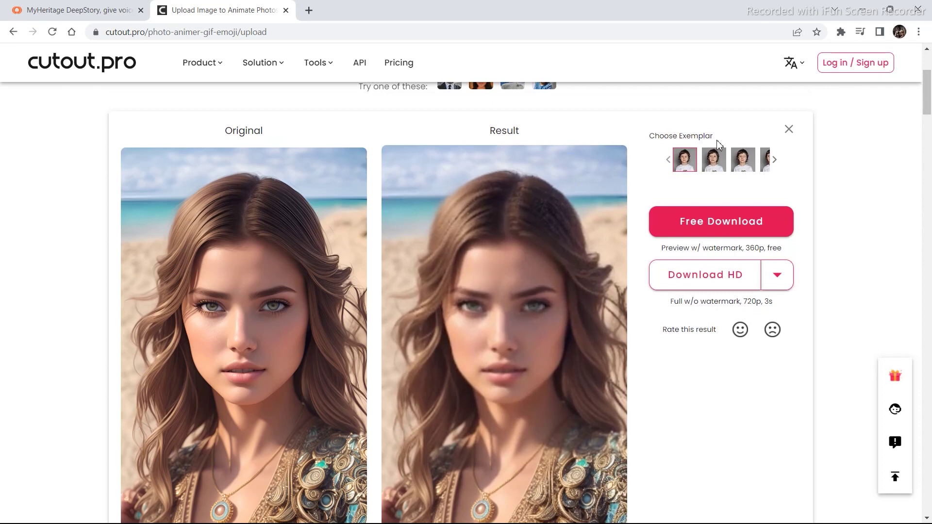
{"action": "left_click", "coordinate": [775, 164]}
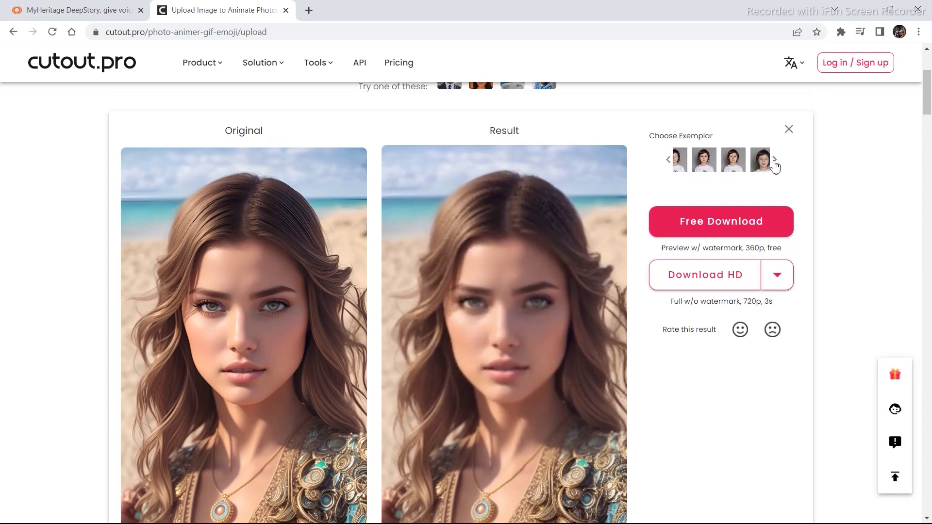
{"action": "left_click", "coordinate": [734, 163]}
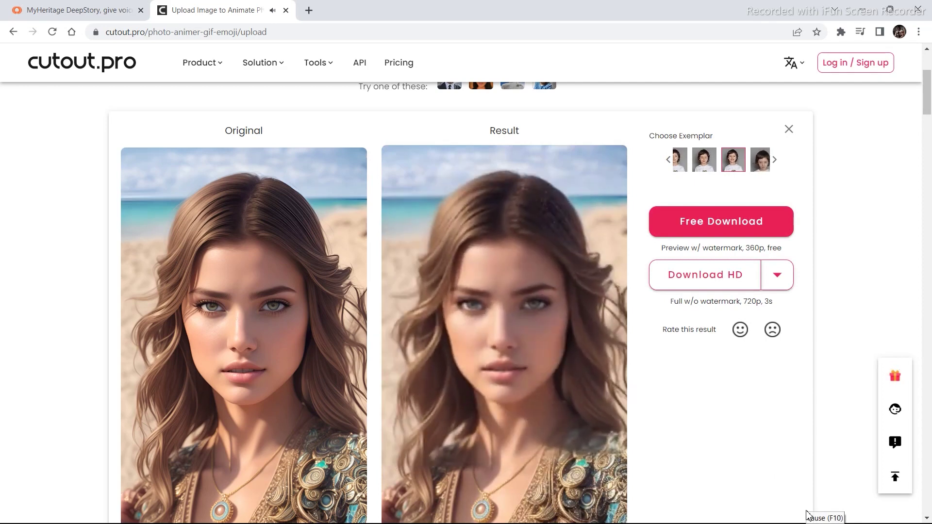
{"action": "left_click", "coordinate": [680, 171]}
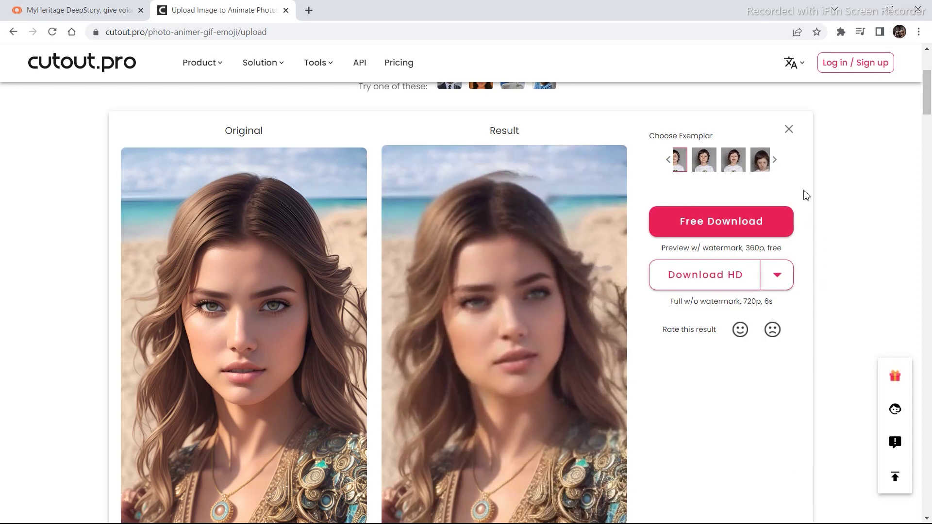
{"action": "left_click", "coordinate": [775, 165]}
Regenerate the beach portrait's animation using the third exemplar motion
{"action": "left_click", "coordinate": [753, 163]}
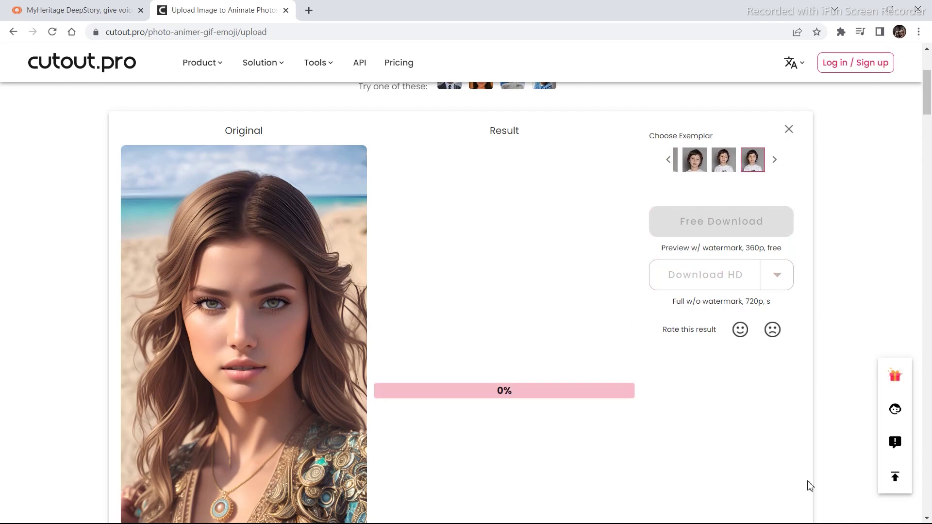